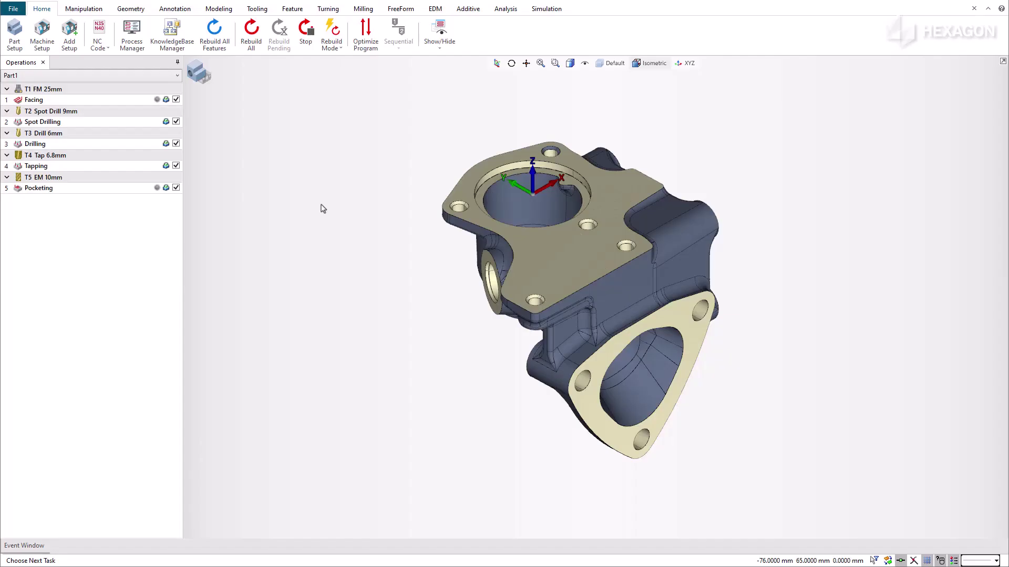
Inspect the machine model and the fixture's clearance in Machine Setup, leaving it unchanged
left_click(199, 75)
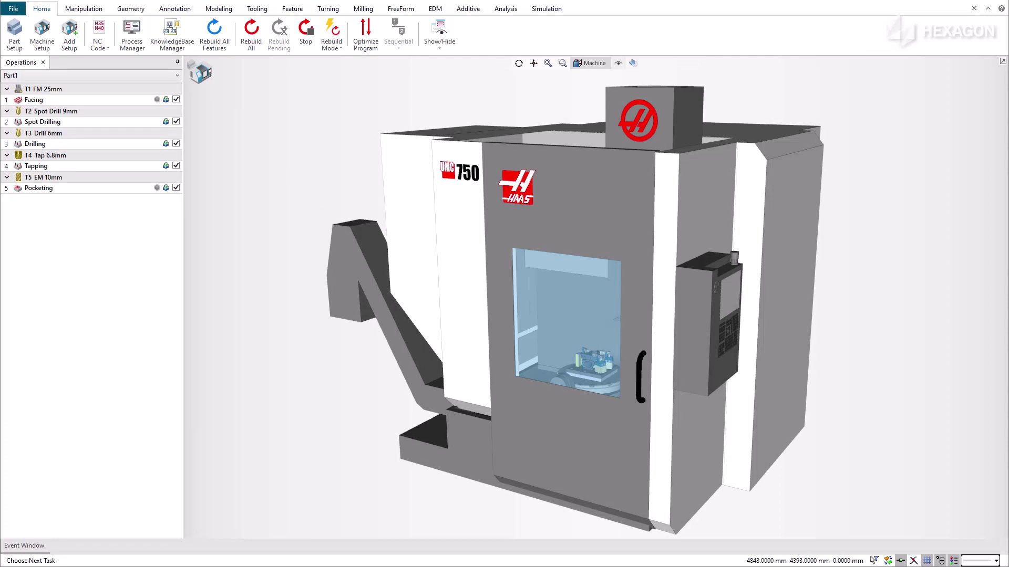
left_click(618, 63)
left_click(595, 63)
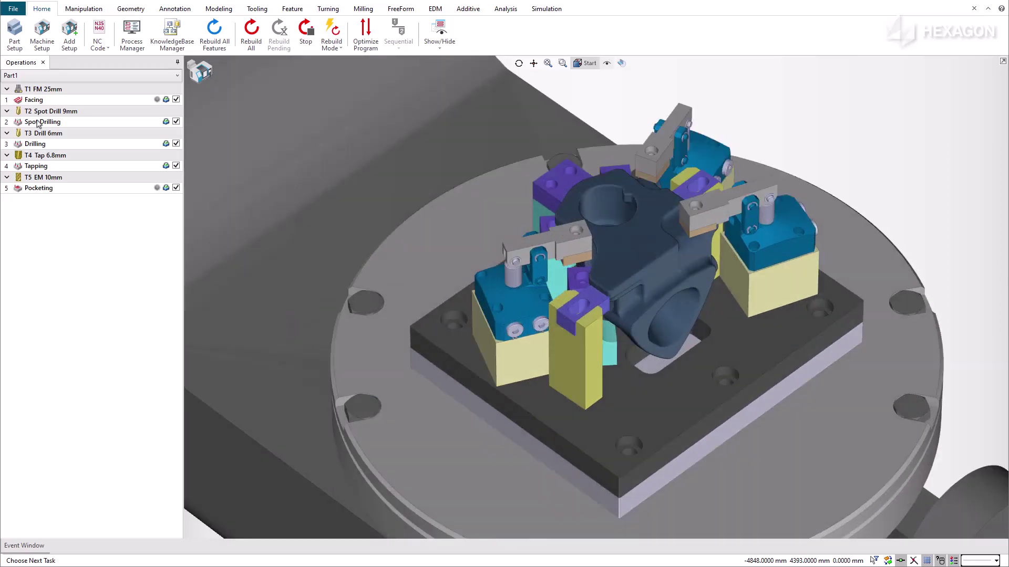
left_click(41, 34)
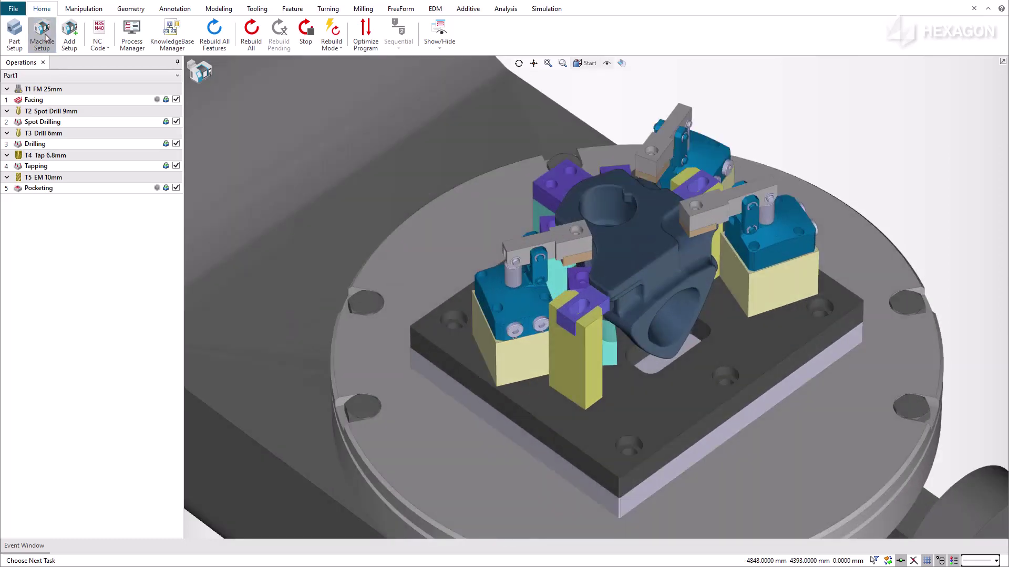
double_click(64, 103)
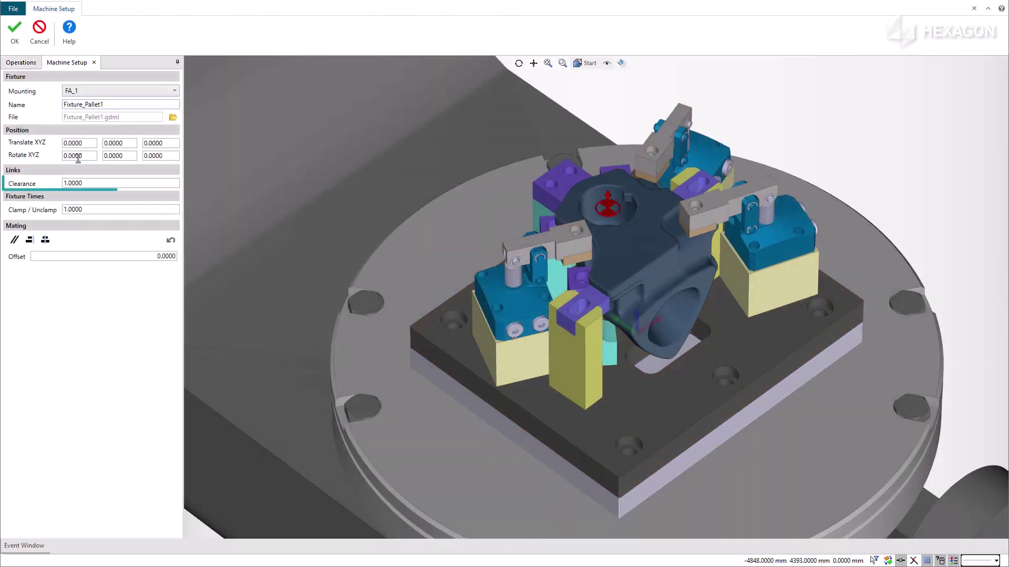
left_click(118, 183)
left_click(39, 31)
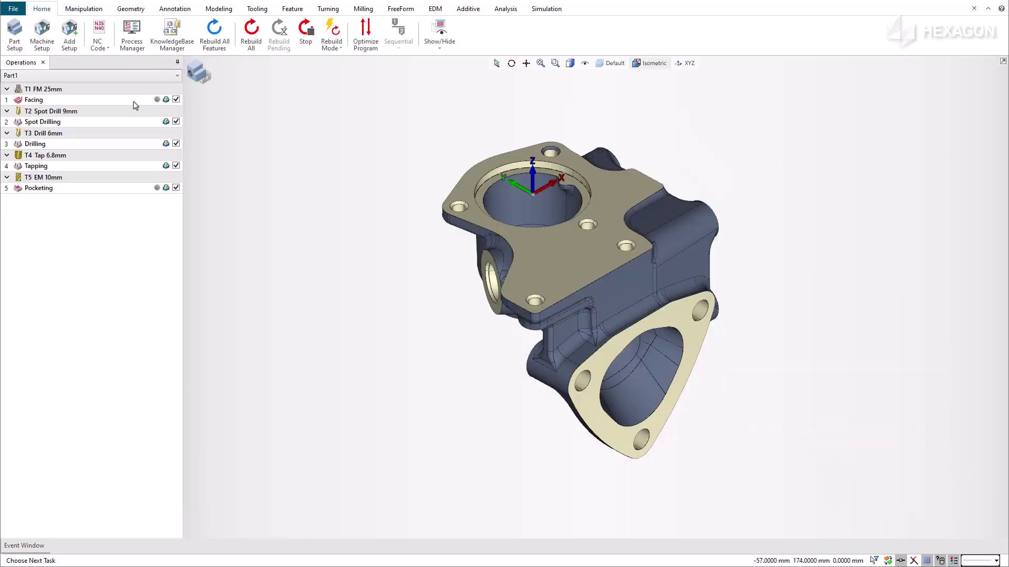
Set Fixture Avoidance to Yes in the Facing operation's Collision Detection settings
left_click(126, 100)
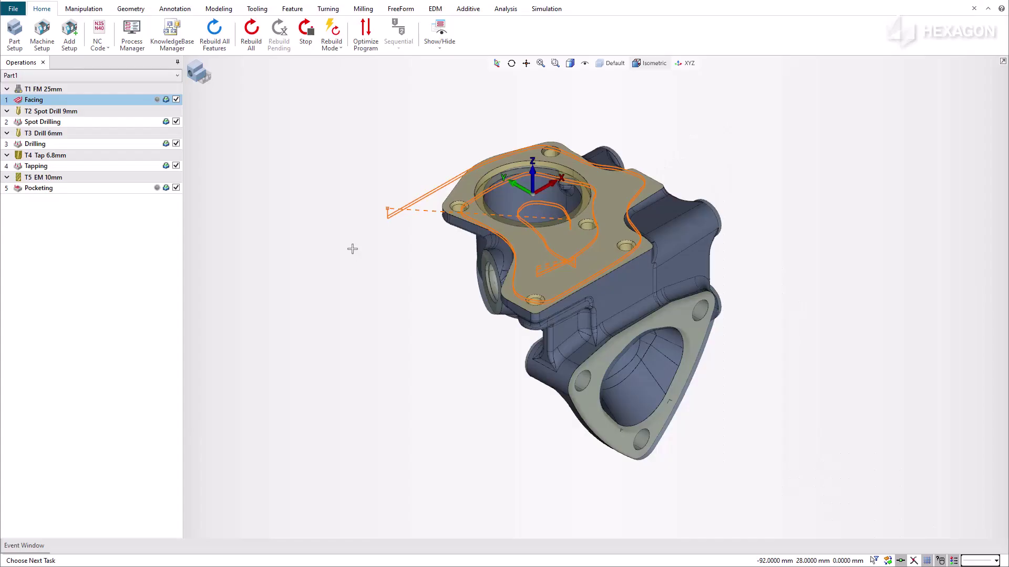
double_click(125, 101)
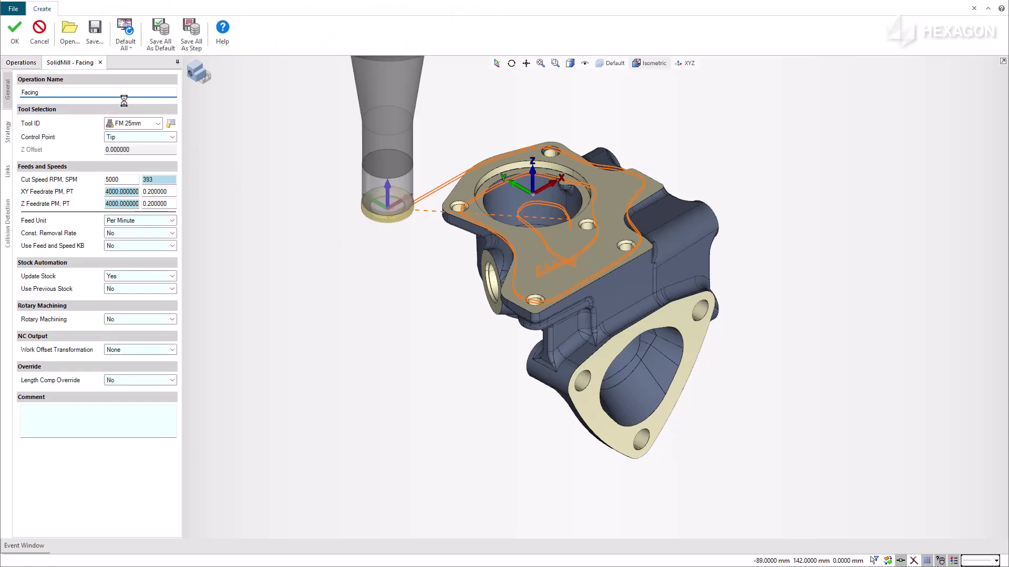
left_click(10, 227)
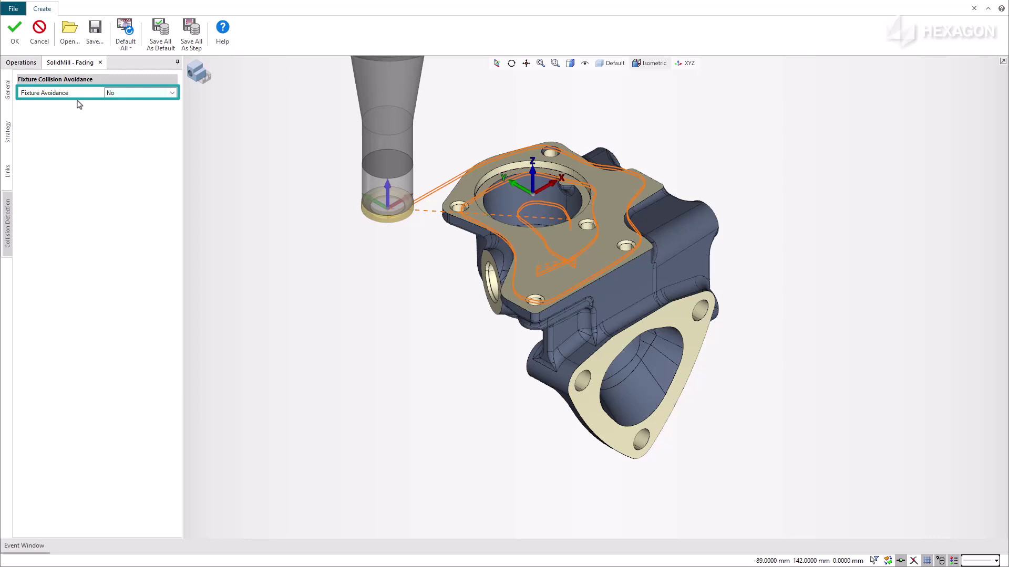
left_click(173, 95)
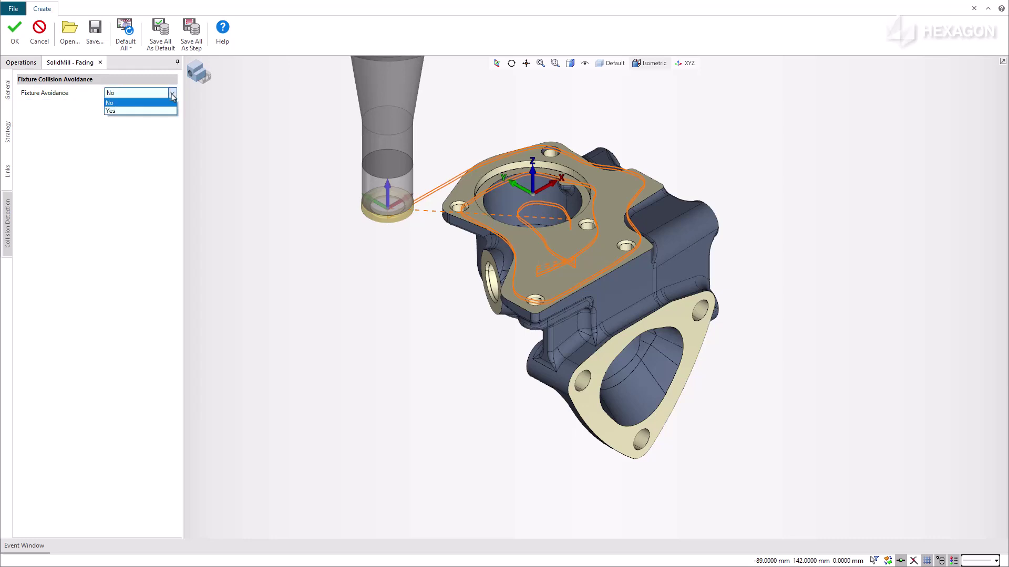
left_click(139, 110)
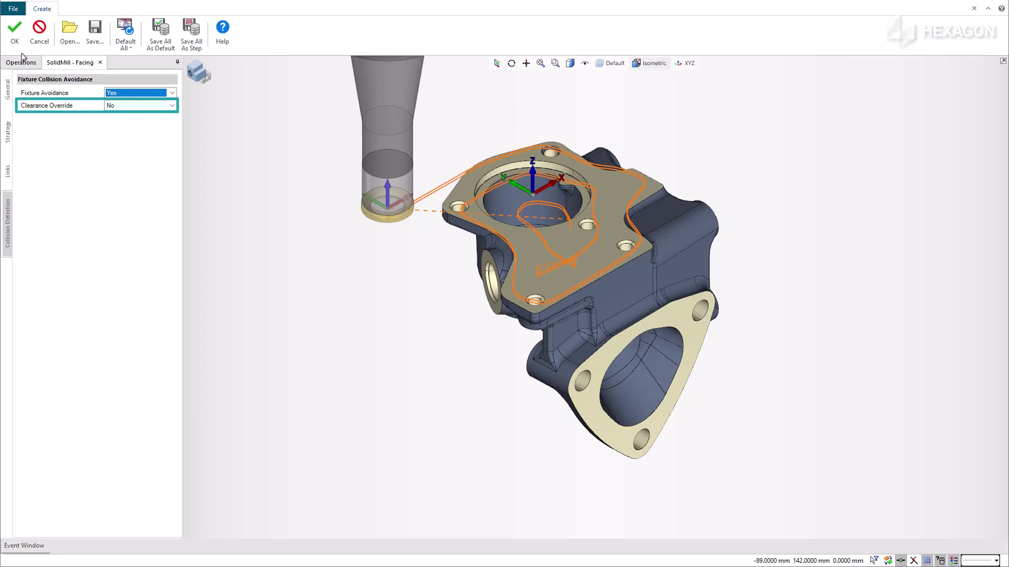
Accept the edited Facing operation with OK
left_click(16, 31)
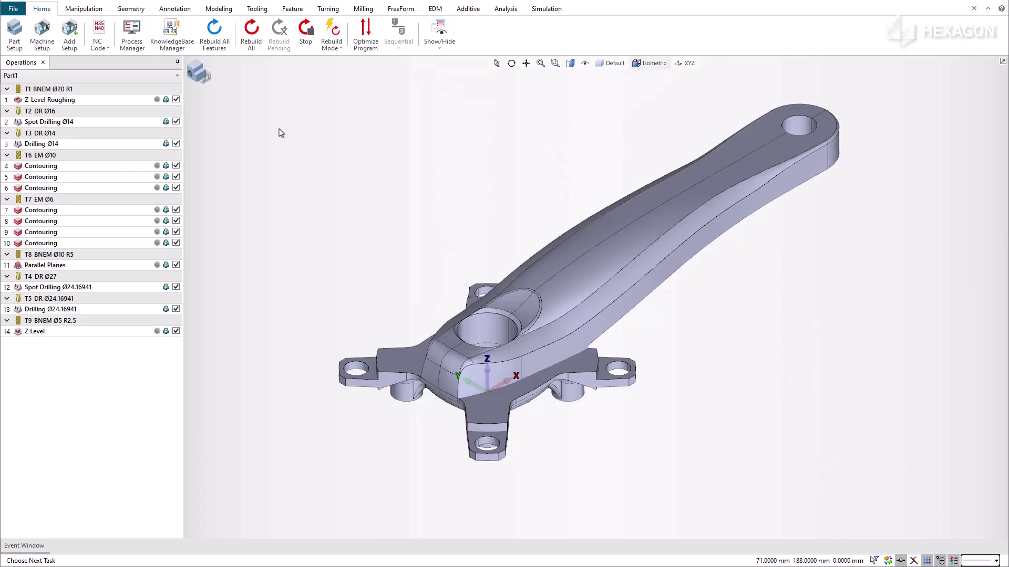
Check the Kurt_3400H vise clearance in Machine Setup, then display the Z-Level Roughing toolpath
left_click(201, 75)
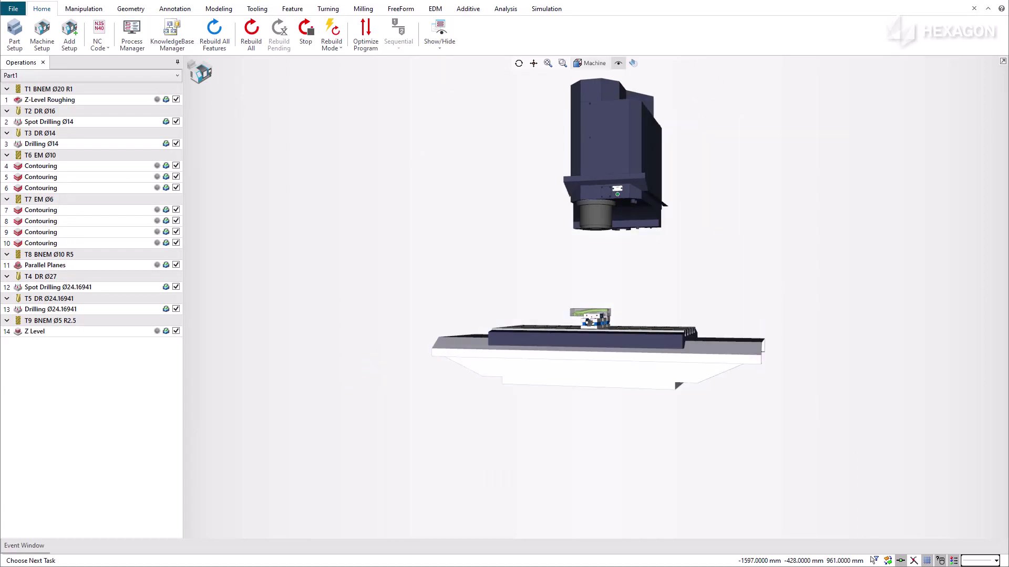
left_click(594, 63)
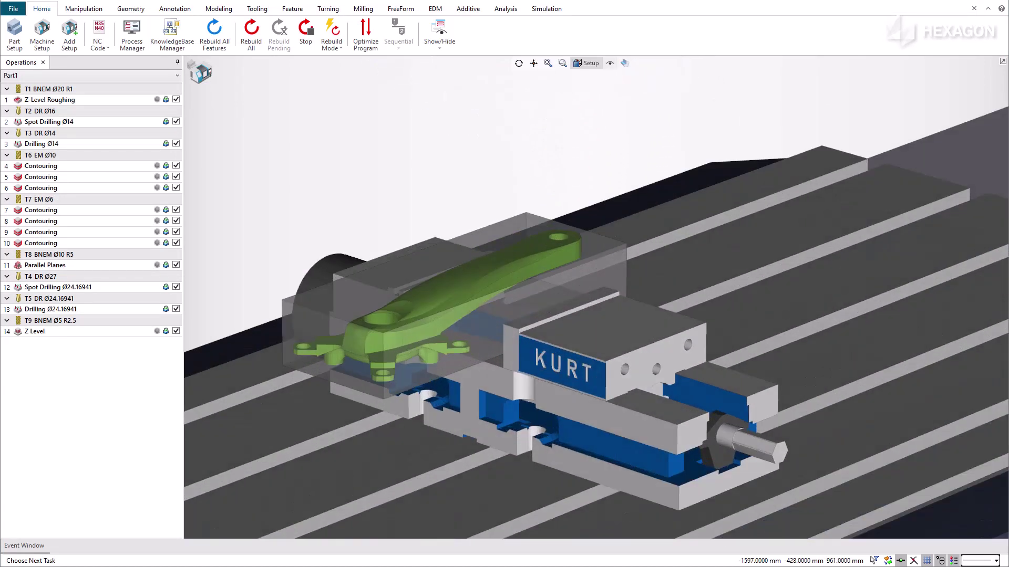
left_click(41, 36)
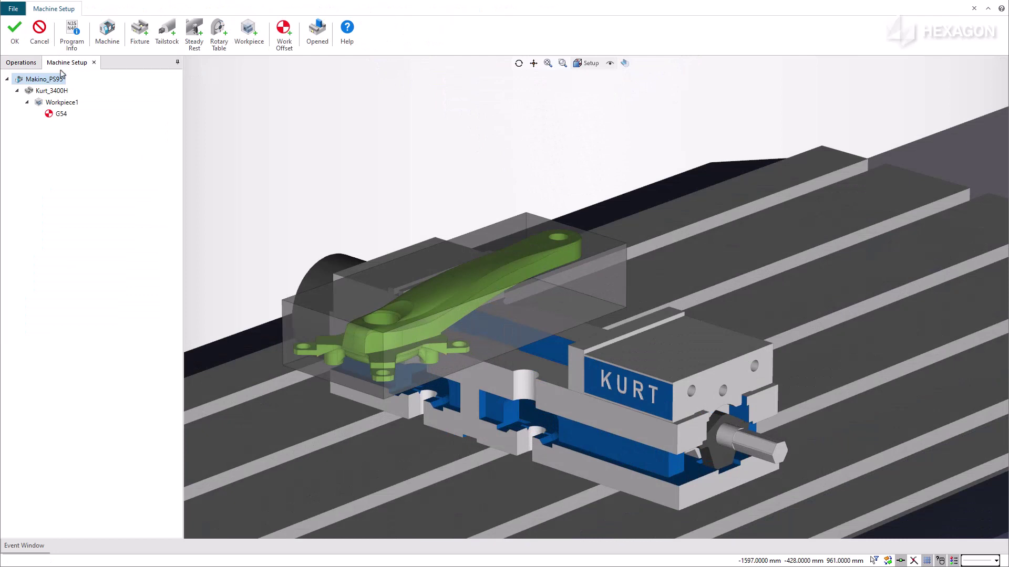
left_click(32, 75)
left_click(119, 183)
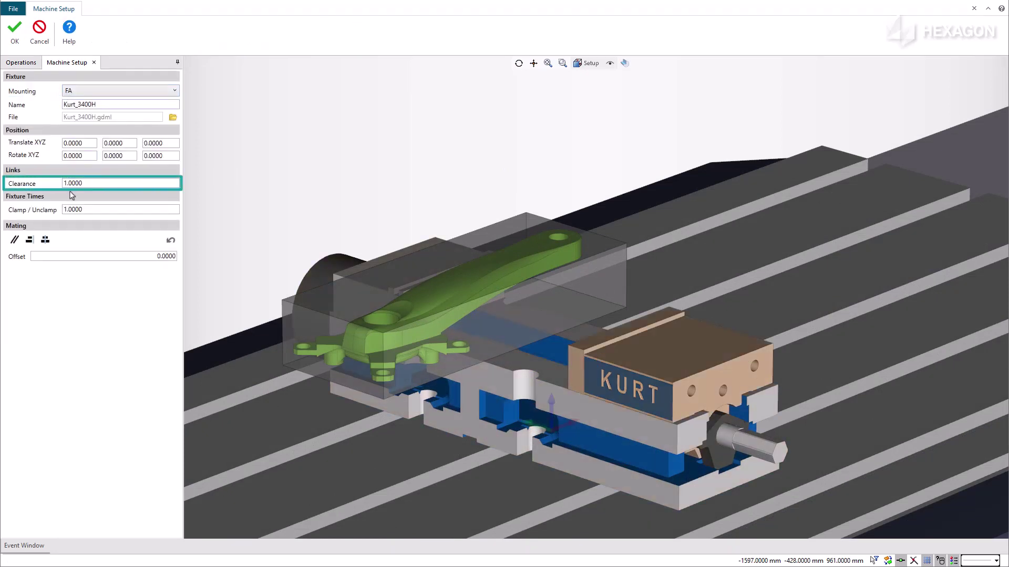
left_click(14, 32)
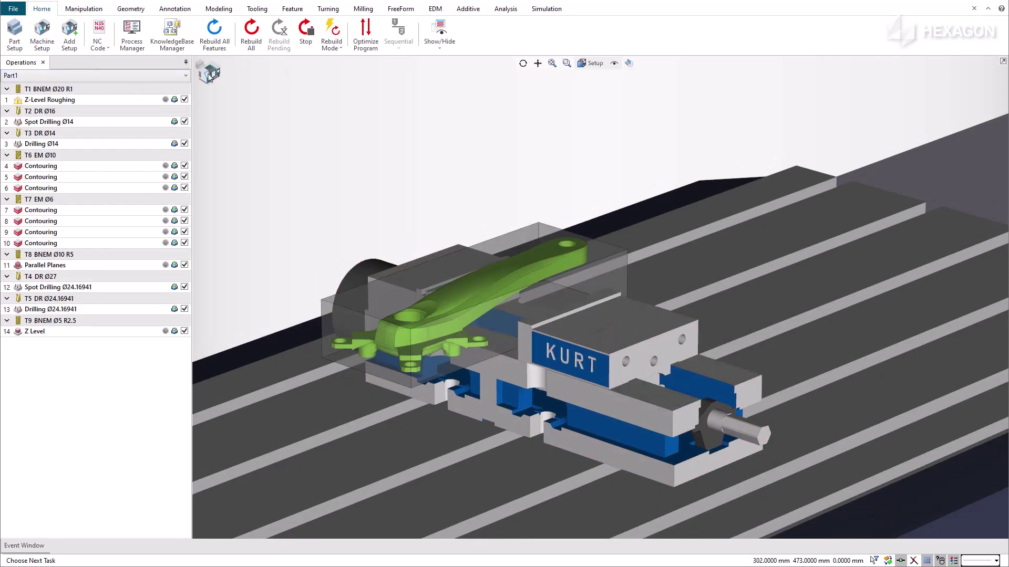
left_click(208, 75)
left_click(134, 100)
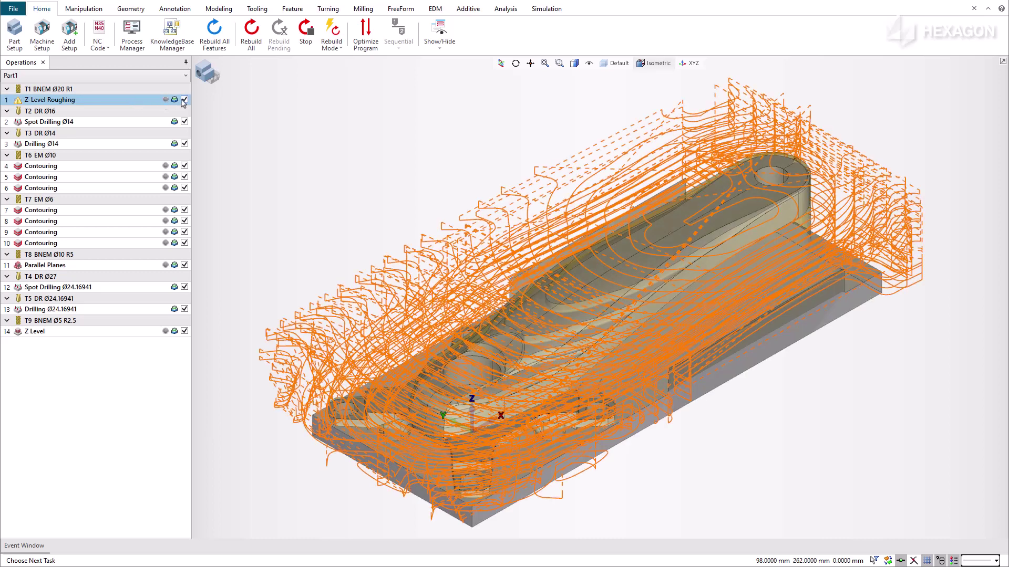
Give Z-Level Roughing clearance override Yes with fixture clearance 5, then review the regenerated toolpath
left_click(183, 101)
double_click(132, 102)
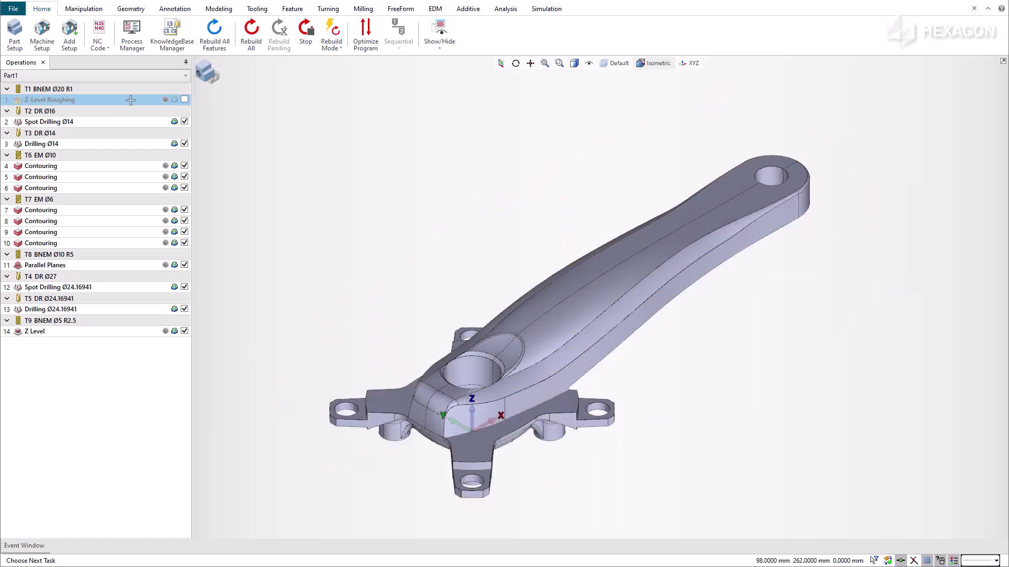
left_click(10, 300)
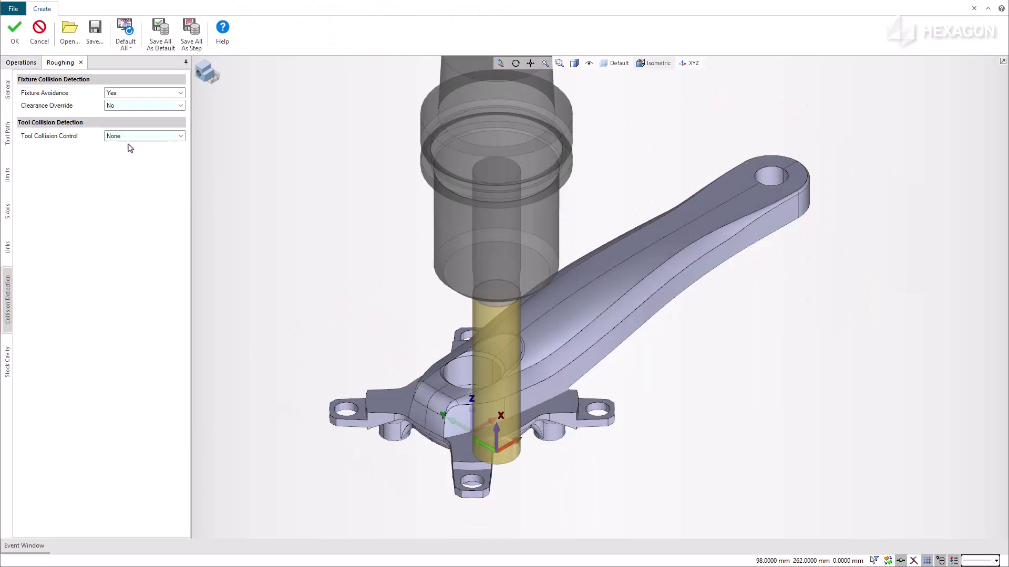
left_click(180, 107)
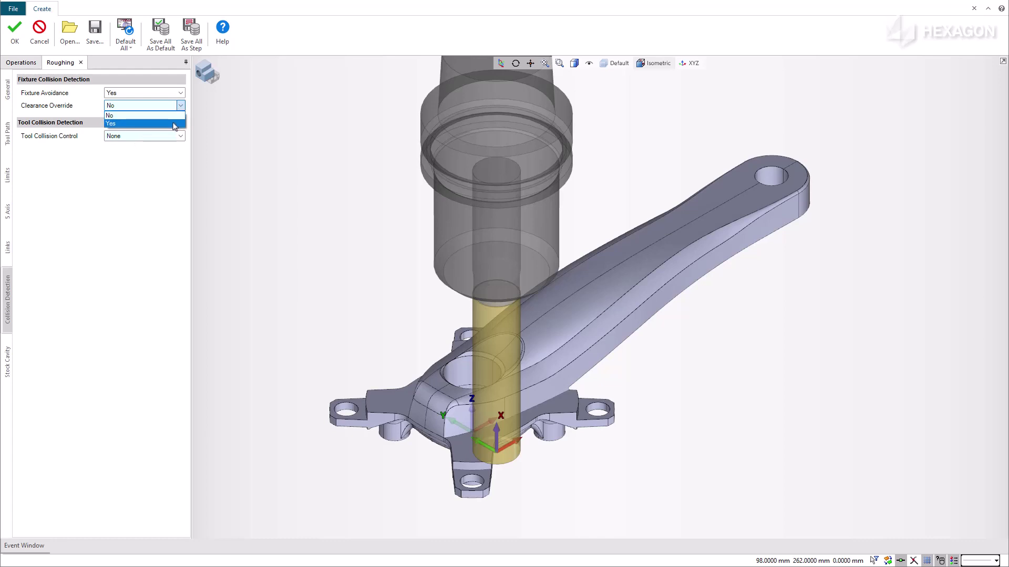
left_click(174, 125)
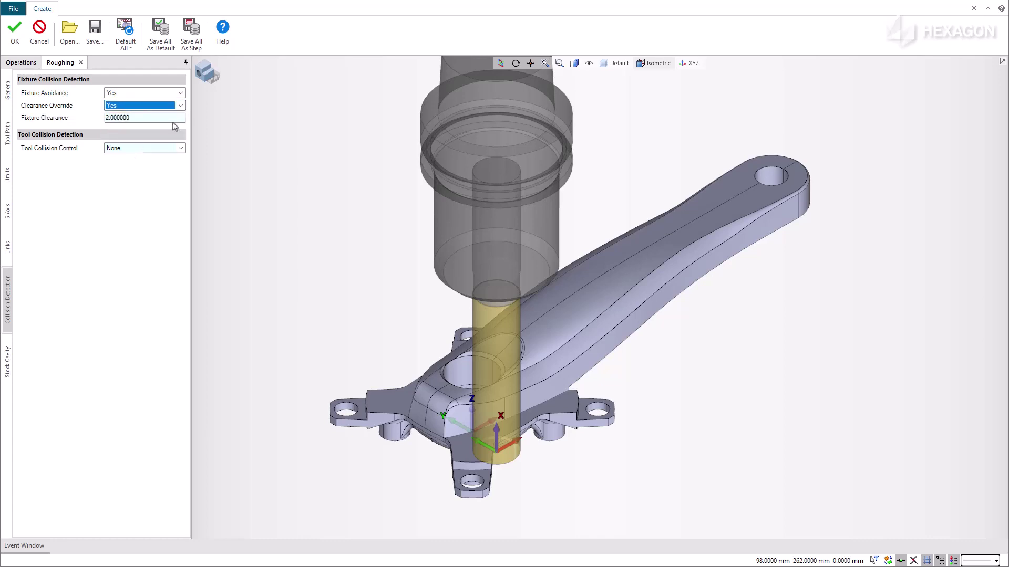
left_click(163, 118)
type("5")
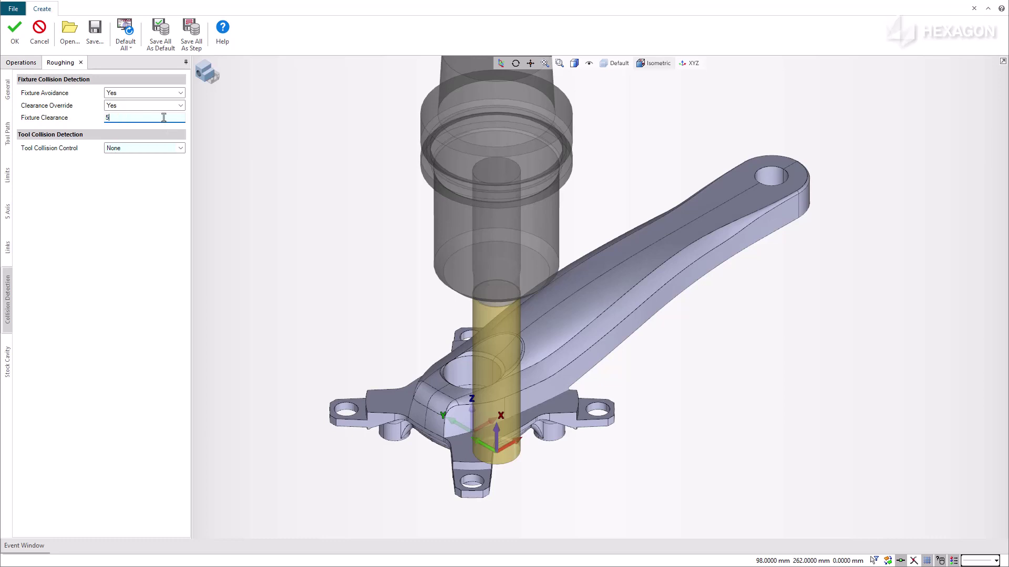
left_click(15, 32)
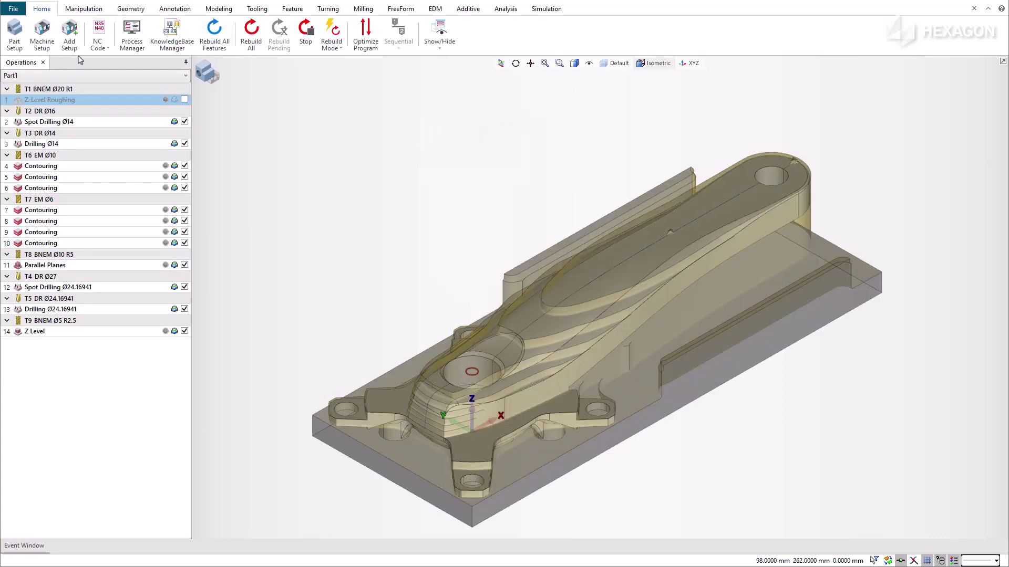
left_click(184, 101)
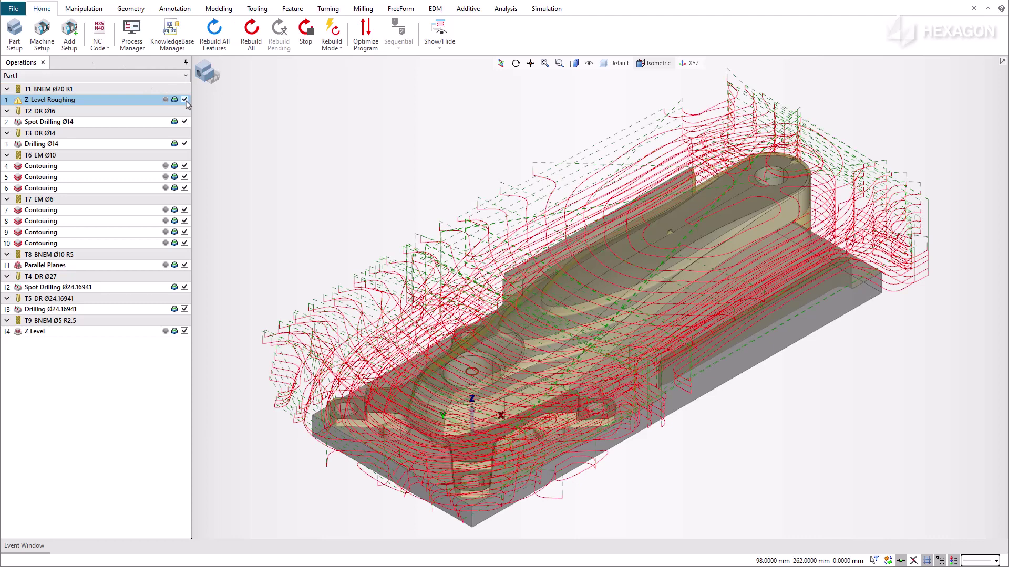
left_click(184, 100)
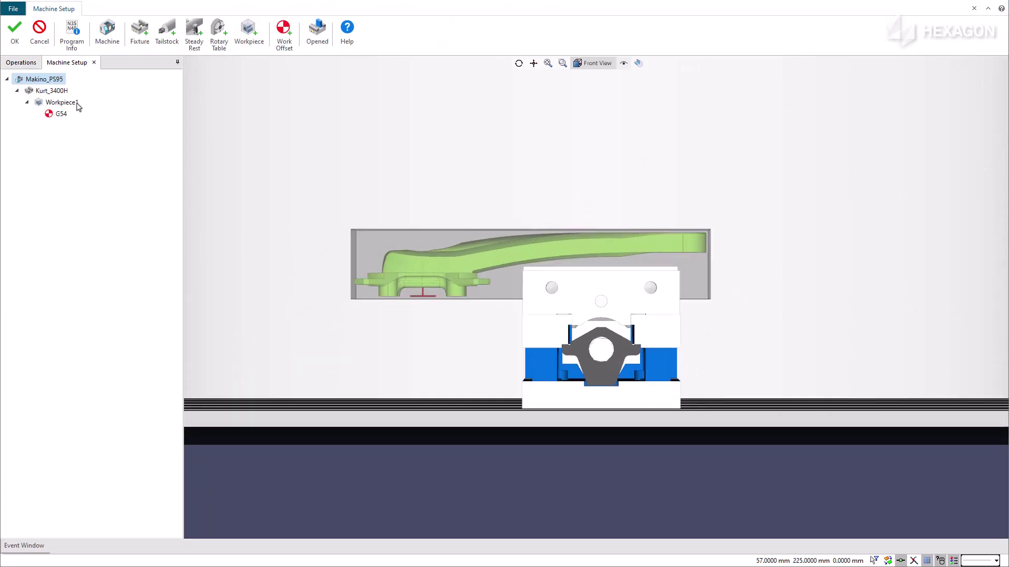
Move Workpiece1 from X -120 to -150 and preview the Z-Level Roughing stock
double_click(62, 103)
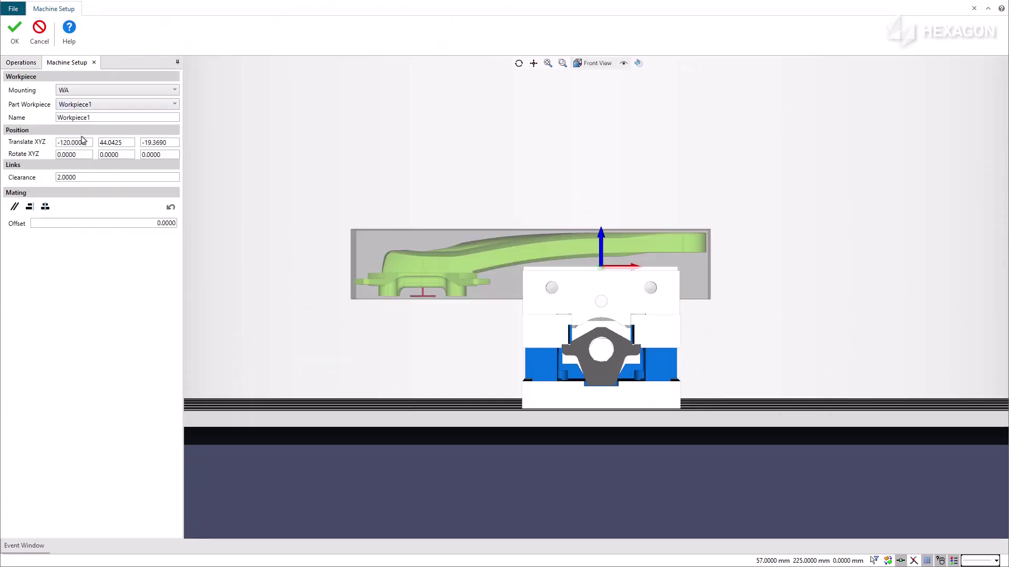
key("Tab")
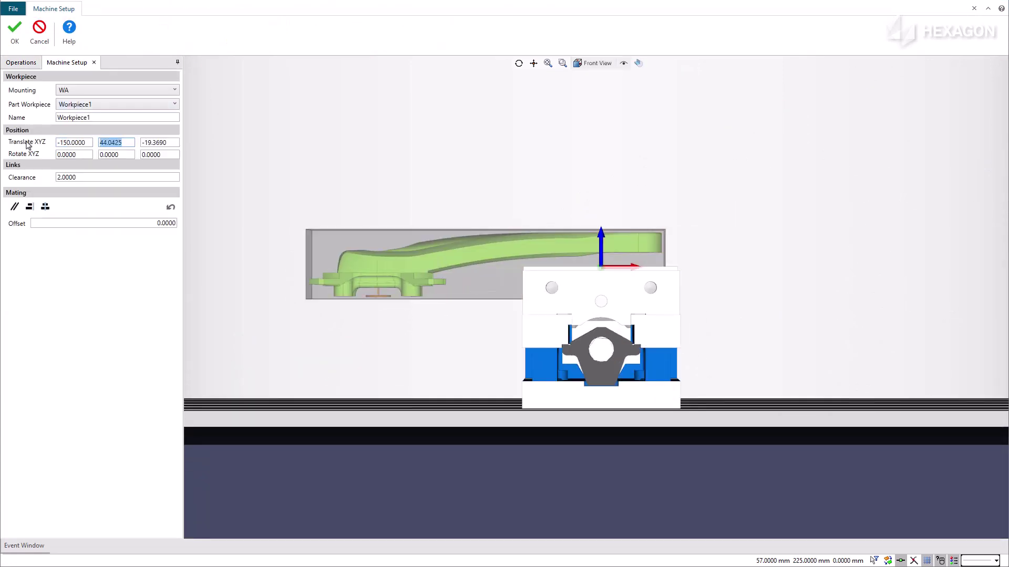
left_click(15, 33)
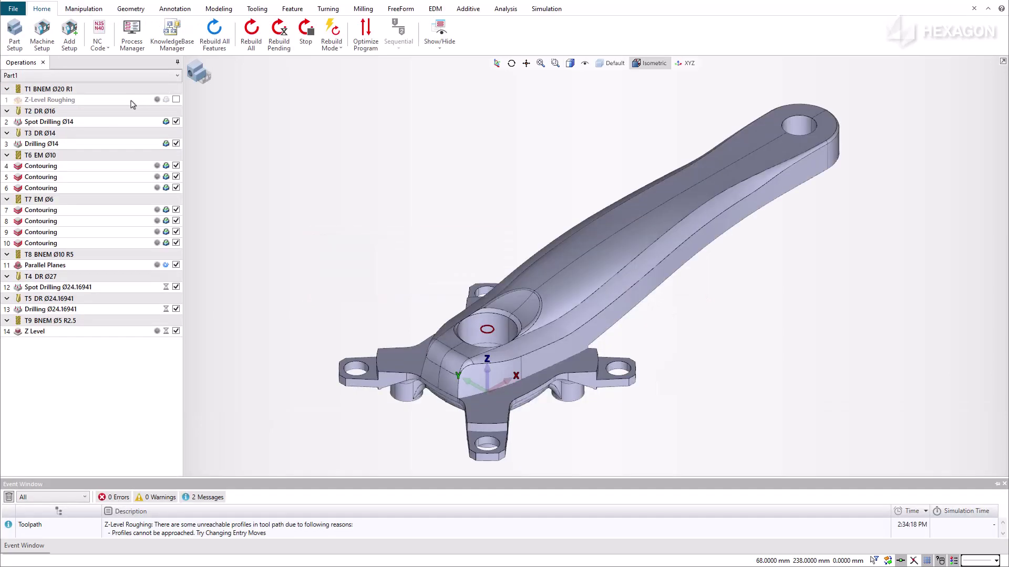
left_click(133, 104)
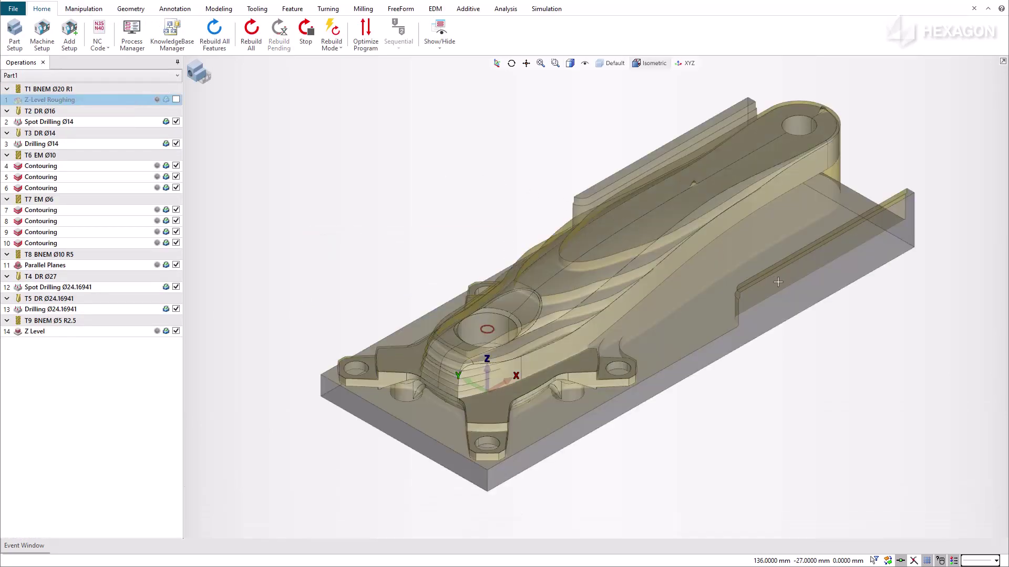